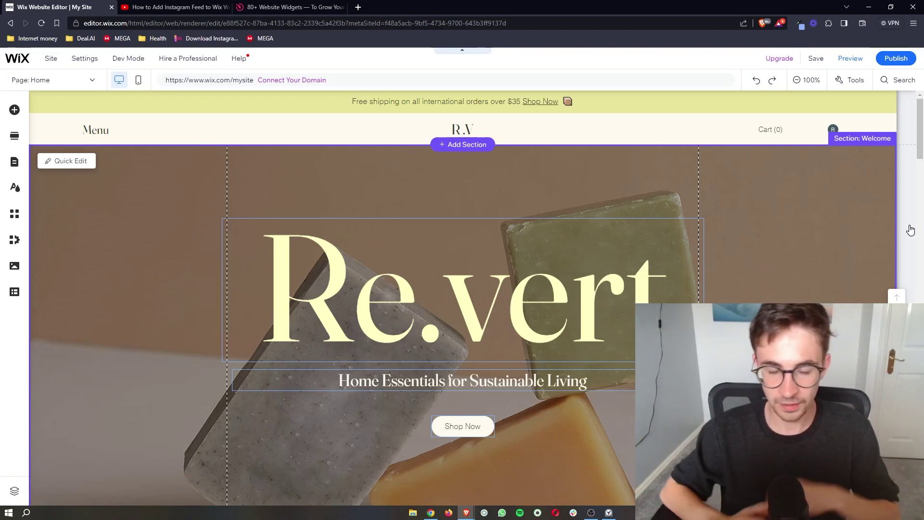
- Look over the Re.vert homepage in the Wix Editor, then bring up the YouTube tutorial video
{"action": "scroll", "coordinate": [856, 225], "scroll_direction": "down", "scroll_amount": 4}
{"action": "scroll", "coordinate": [855, 225], "scroll_direction": "down", "scroll_amount": 9}
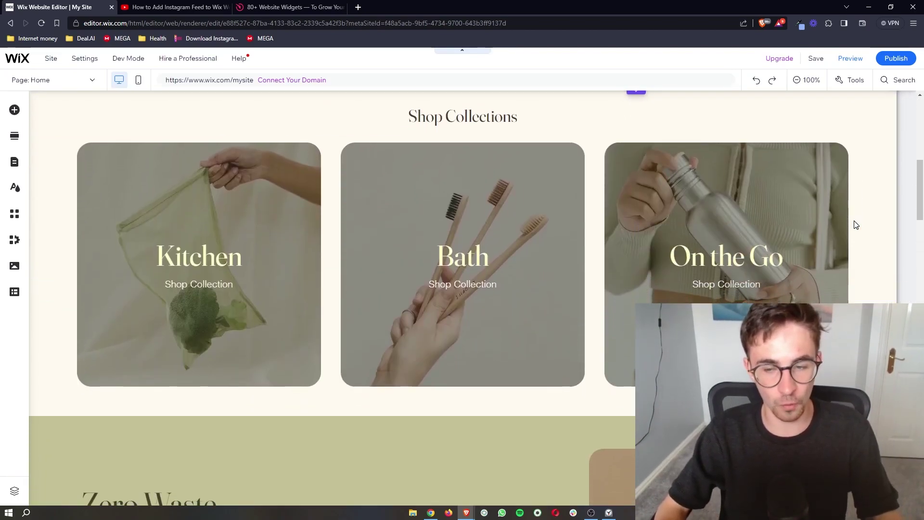
{"action": "scroll", "coordinate": [855, 225], "scroll_direction": "down", "scroll_amount": 8}
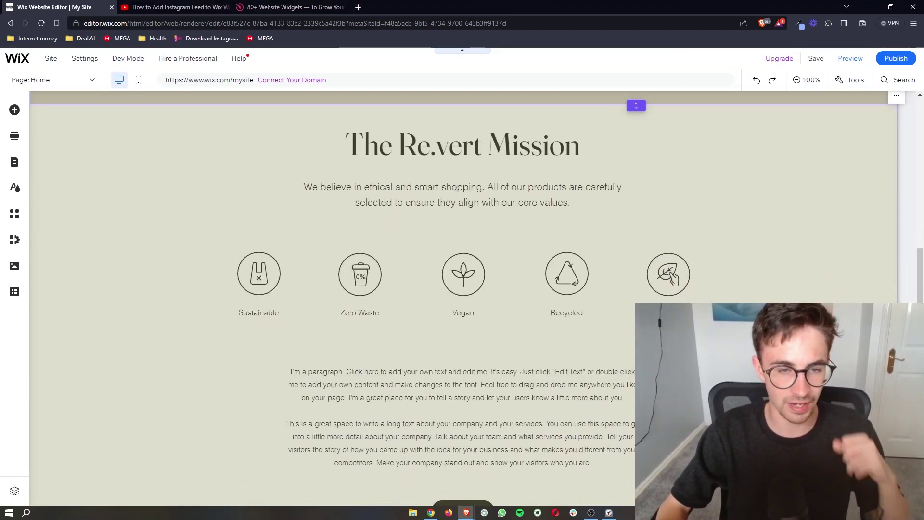
{"action": "scroll", "coordinate": [665, 302], "scroll_direction": "down", "scroll_amount": 2}
{"action": "scroll", "coordinate": [642, 260], "scroll_direction": "up", "scroll_amount": 17}
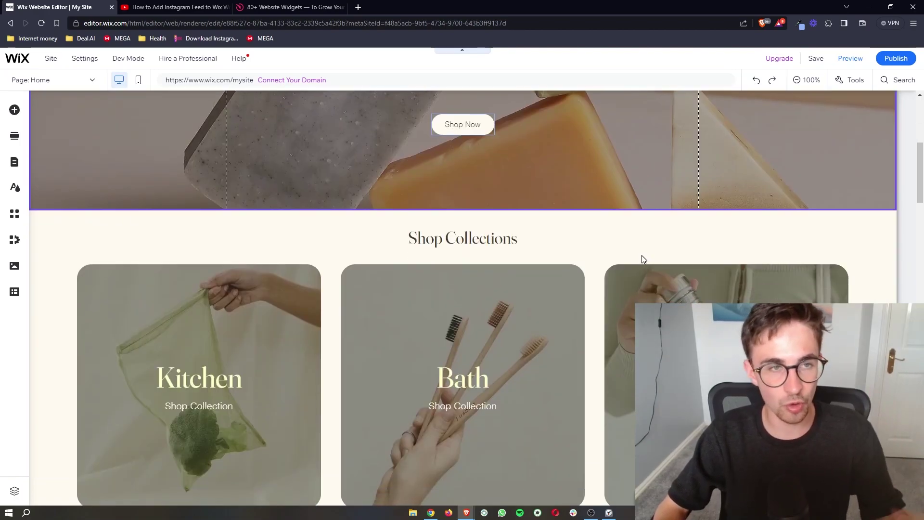
{"action": "left_click", "coordinate": [174, 6]}
{"action": "scroll", "coordinate": [200, 309], "scroll_direction": "up", "scroll_amount": 5}
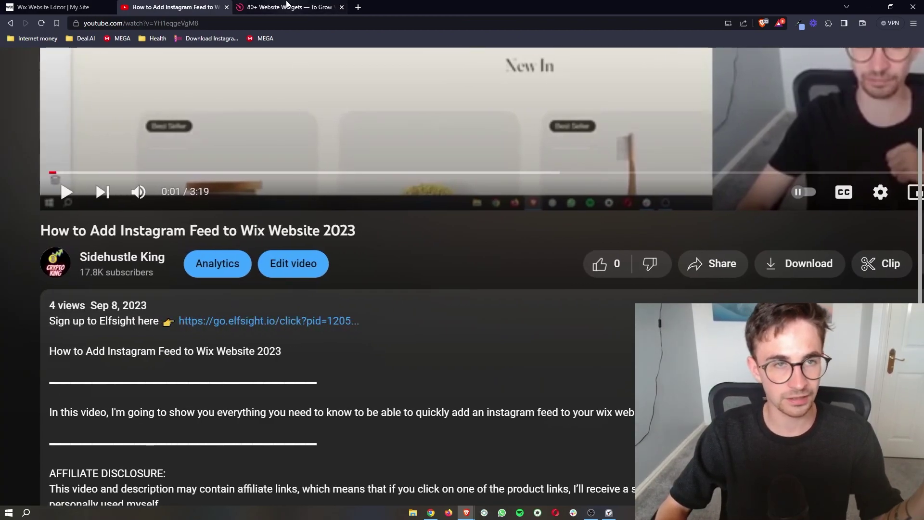
- Go to the elfsight.com homepage and select its email sign-up field
{"action": "key", "text": "ctrl+Tab"}
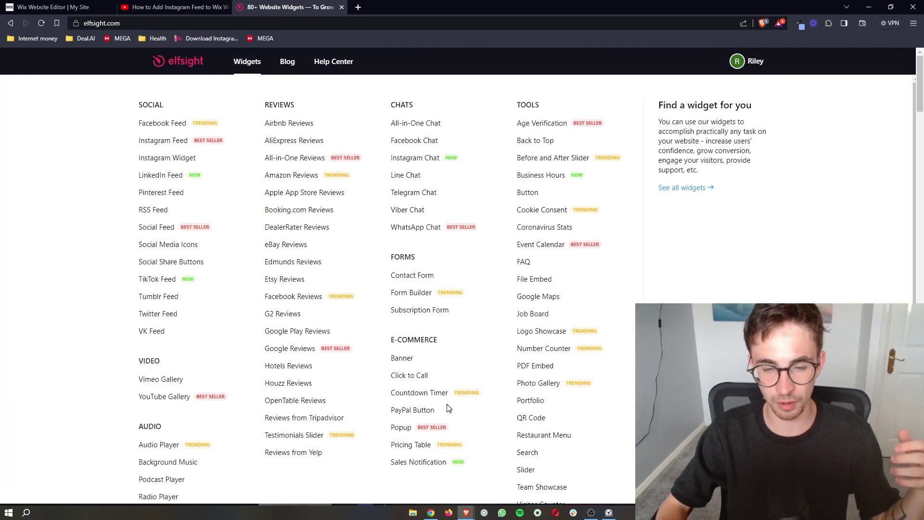
{"action": "left_click", "coordinate": [176, 63]}
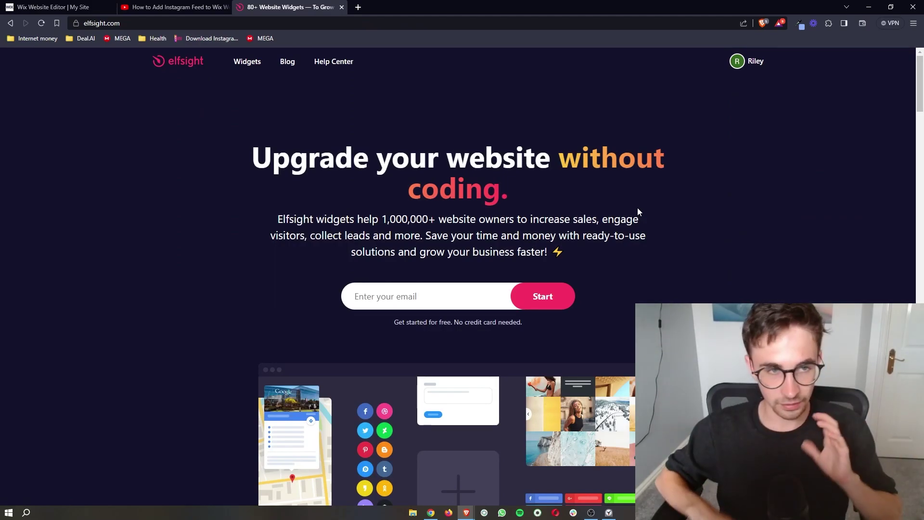
{"action": "left_click", "coordinate": [373, 298]}
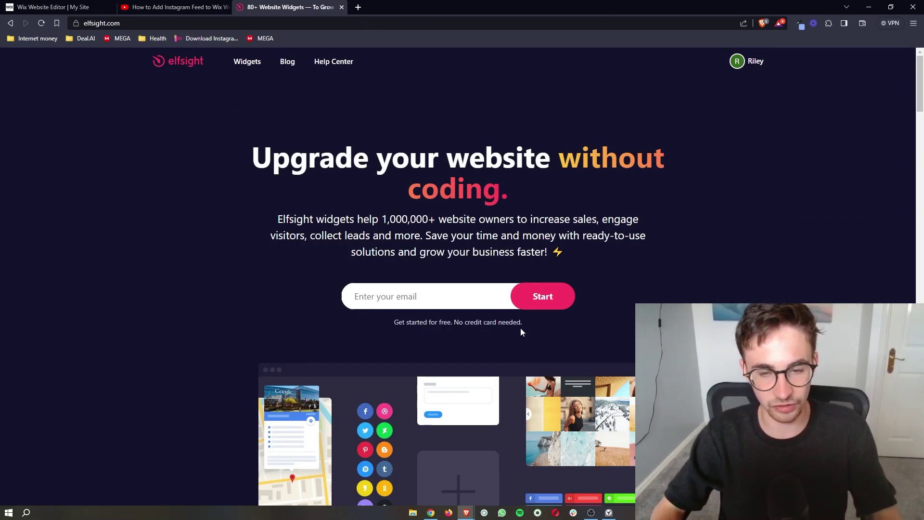
{"action": "left_click_drag", "start_coordinate": [521, 332], "coordinate": [375, 335]}
{"action": "left_click", "coordinate": [440, 299]}
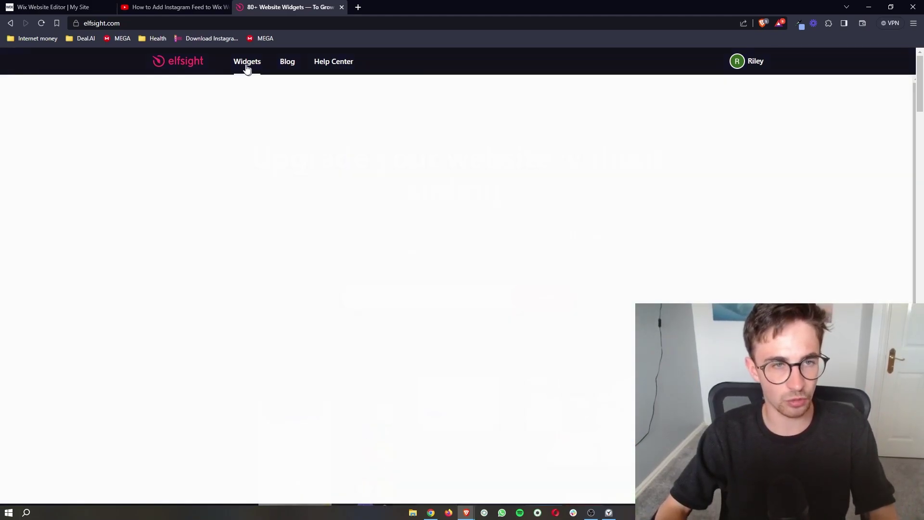
- Search the Elfsight widget catalogue for 'vi' to surface Visitor Counter
{"action": "left_click", "coordinate": [247, 63]}
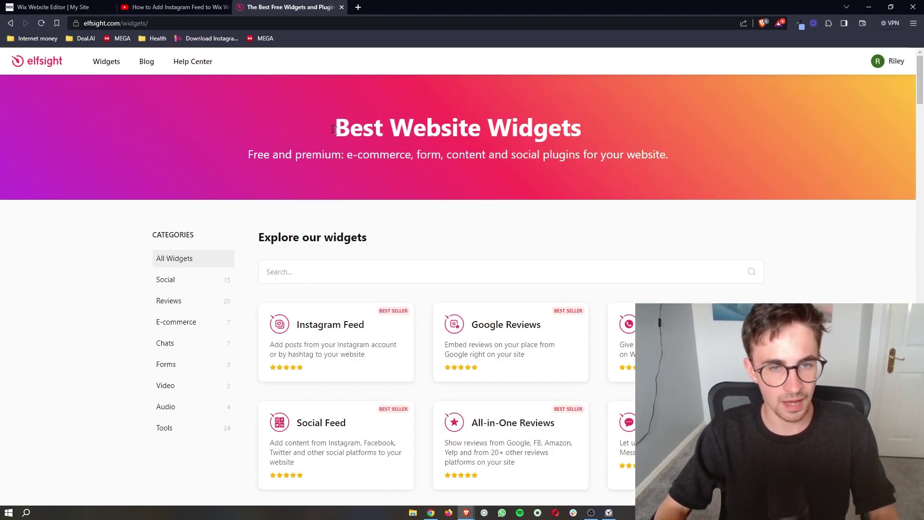
{"action": "scroll", "coordinate": [539, 259], "scroll_direction": "down", "scroll_amount": 10}
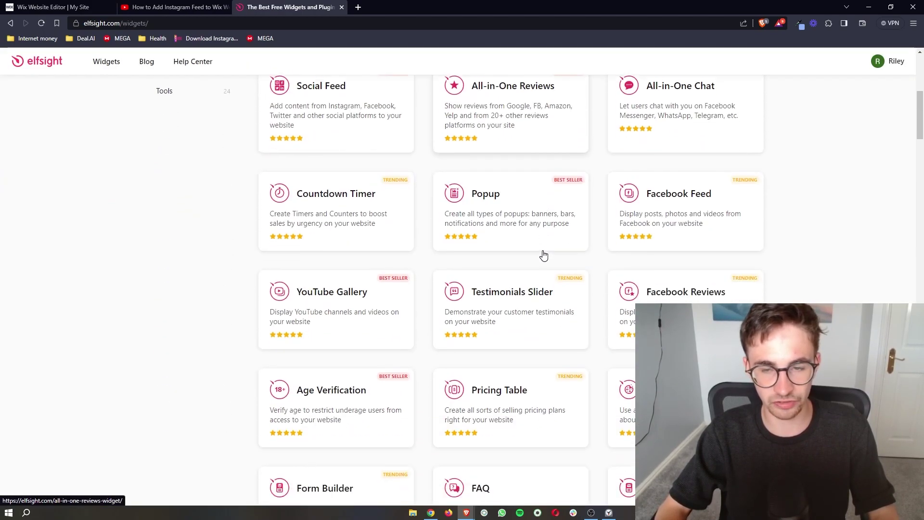
{"action": "scroll", "coordinate": [544, 255], "scroll_direction": "down", "scroll_amount": 2}
{"action": "scroll", "coordinate": [544, 255], "scroll_direction": "up", "scroll_amount": 11}
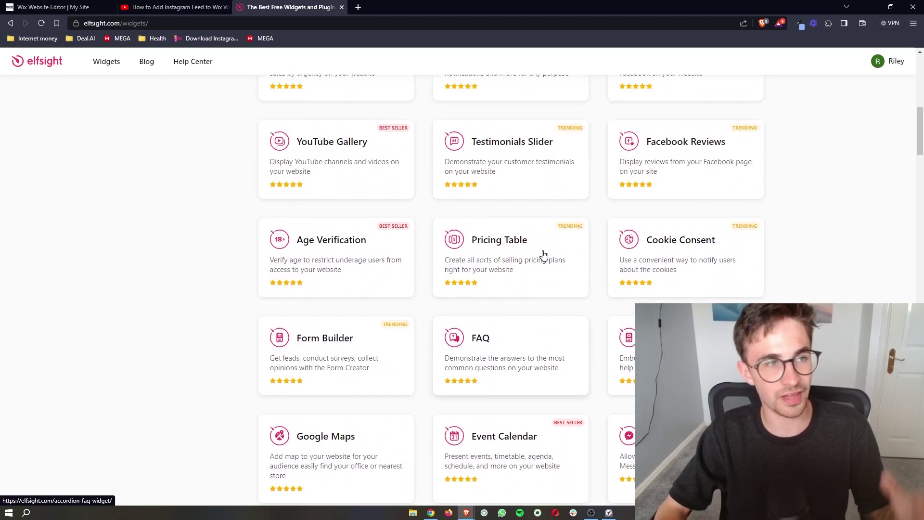
{"action": "scroll", "coordinate": [514, 252], "scroll_direction": "down", "scroll_amount": 1}
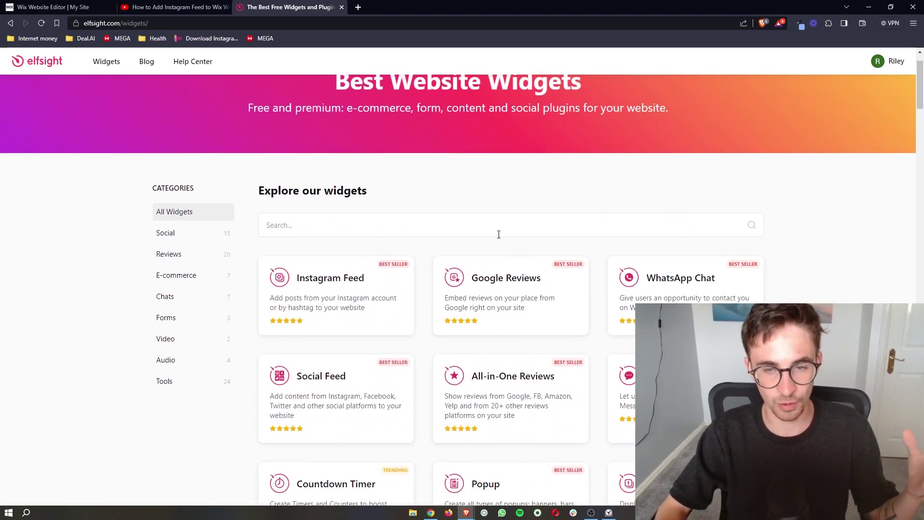
{"action": "left_click", "coordinate": [497, 233]}
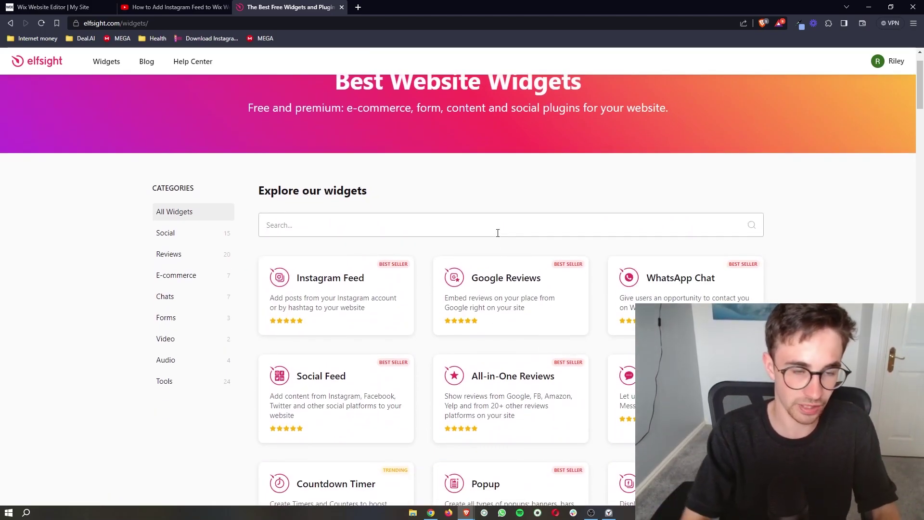
{"action": "scroll", "coordinate": [264, 222], "scroll_direction": "up", "scroll_amount": 3}
{"action": "scroll", "coordinate": [263, 221], "scroll_direction": "down", "scroll_amount": 3}
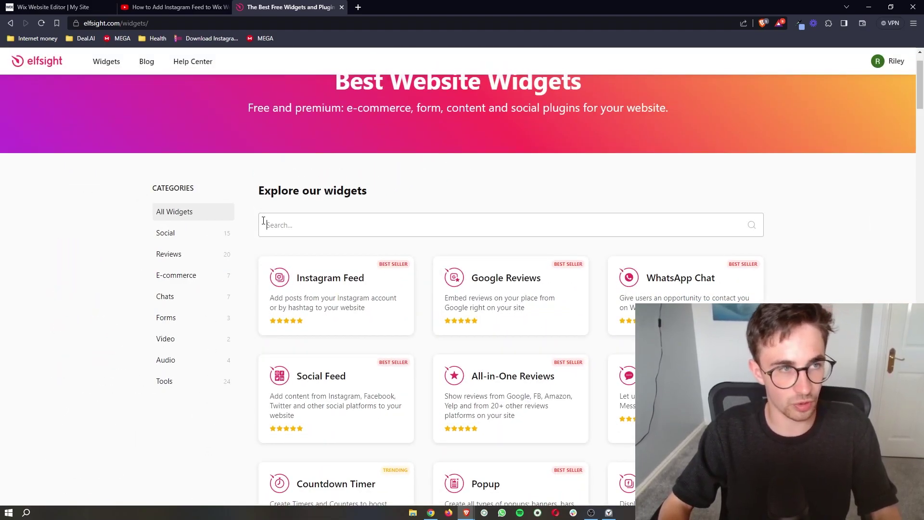
{"action": "type", "text": "visi"}
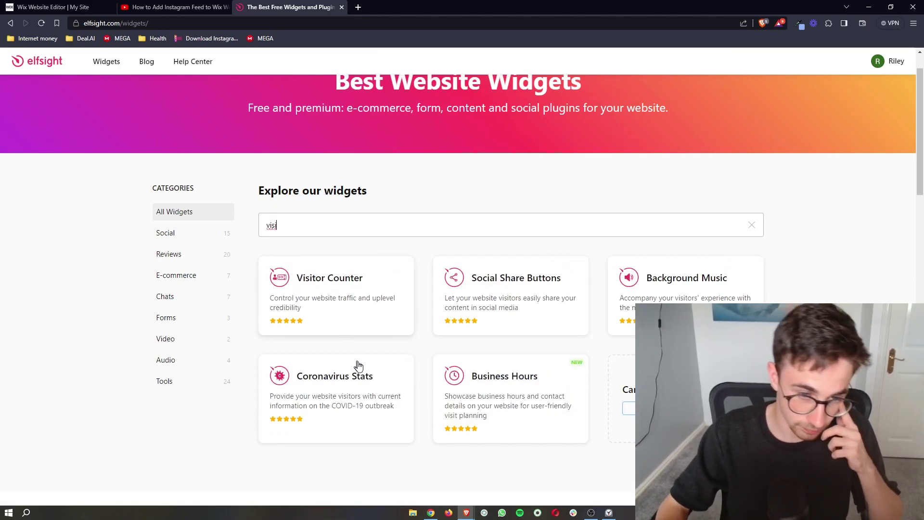
- Open the Visitor Counter widget and browse its template gallery
{"action": "left_click", "coordinate": [341, 306]}
{"action": "scroll", "coordinate": [568, 221], "scroll_direction": "down", "scroll_amount": 3}
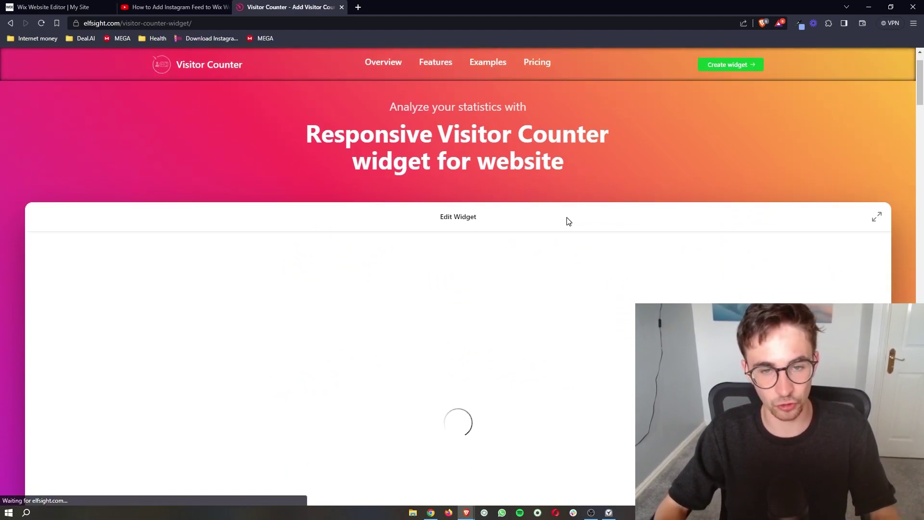
{"action": "scroll", "coordinate": [568, 221], "scroll_direction": "down", "scroll_amount": 1}
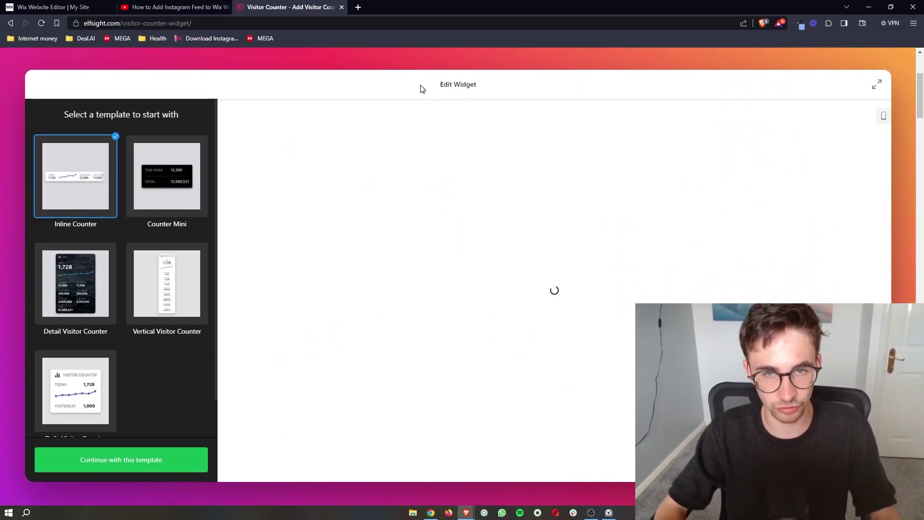
{"action": "left_click_drag", "start_coordinate": [422, 88], "coordinate": [491, 84]}
{"action": "left_click", "coordinate": [433, 186]}
{"action": "scroll", "coordinate": [413, 204], "scroll_direction": "down", "scroll_amount": 1}
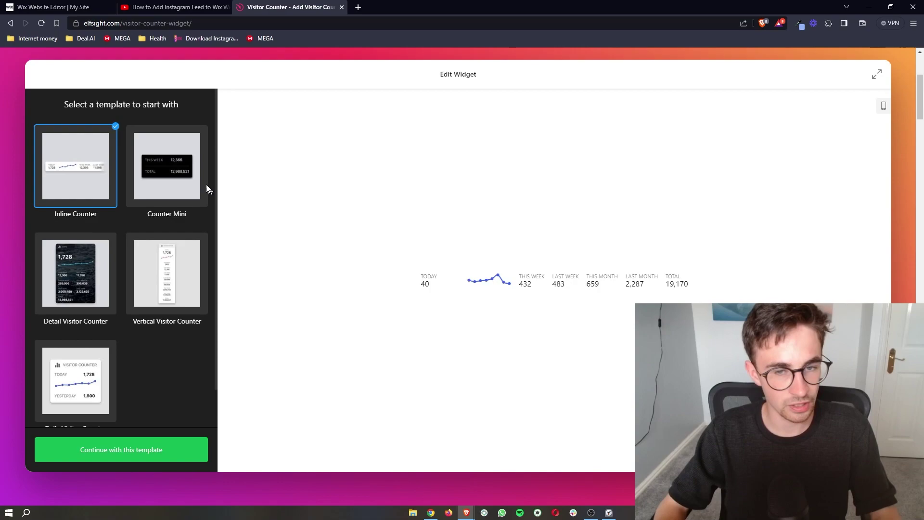
- Preview the Counter Mini, Detail, Vertical and daily templates, then continue with Inline Counter
{"action": "left_click", "coordinate": [193, 182]}
{"action": "left_click", "coordinate": [78, 293]}
{"action": "left_click", "coordinate": [153, 286]}
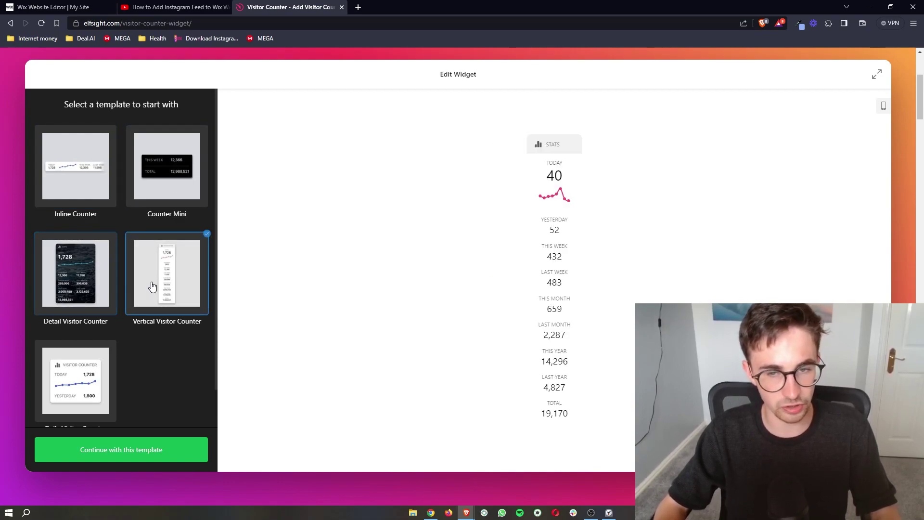
{"action": "left_click", "coordinate": [112, 350]}
{"action": "left_click", "coordinate": [69, 205]}
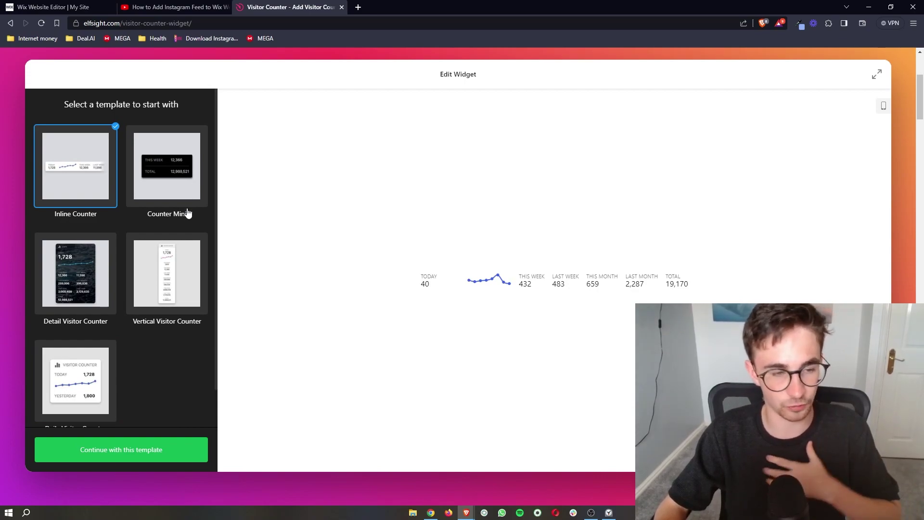
{"action": "scroll", "coordinate": [176, 243], "scroll_direction": "down", "scroll_amount": 1}
{"action": "scroll", "coordinate": [175, 242], "scroll_direction": "up", "scroll_amount": 1}
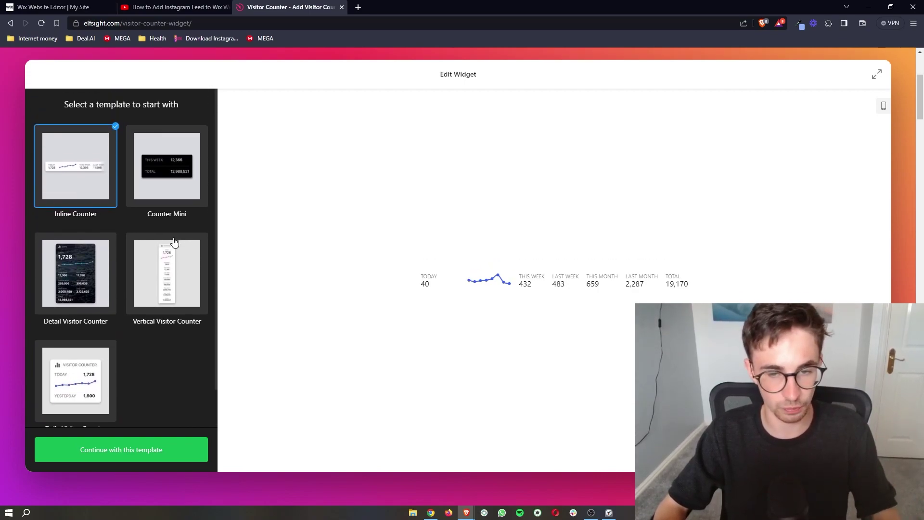
{"action": "left_click", "coordinate": [122, 455]}
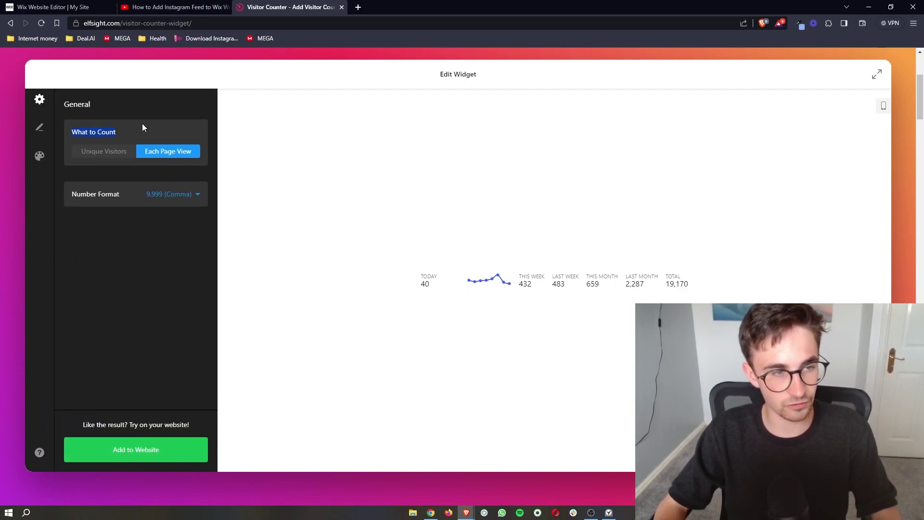
- Count unique visitors, keep the 9,999 (Comma) number format, and save the widget
{"action": "left_click", "coordinate": [104, 152]}
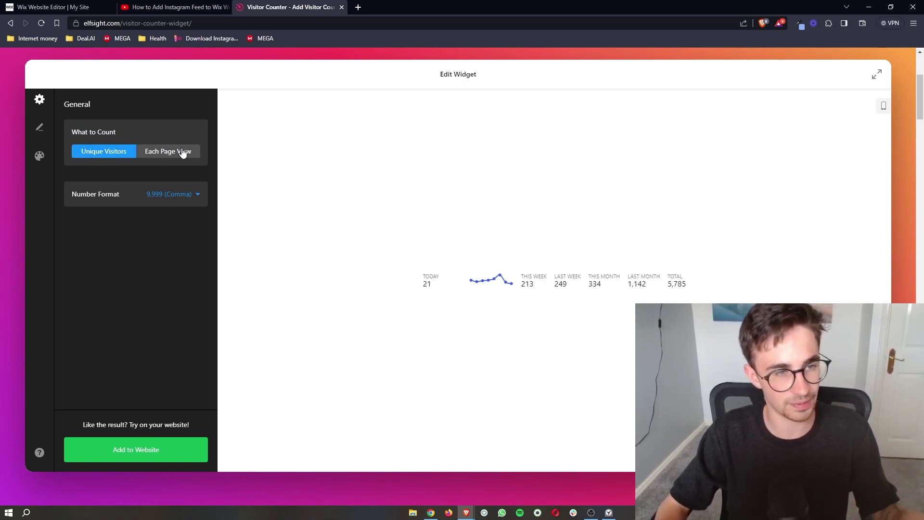
{"action": "left_click", "coordinate": [170, 194]}
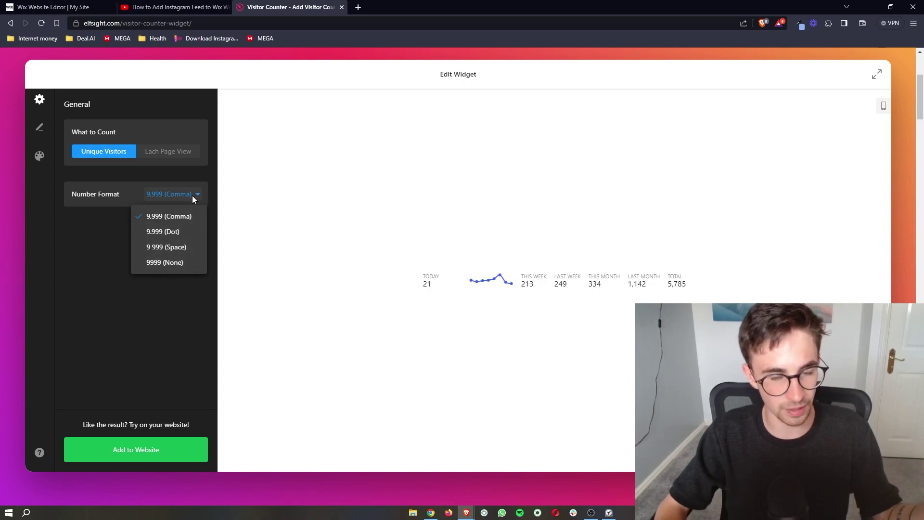
{"action": "left_click", "coordinate": [192, 195]}
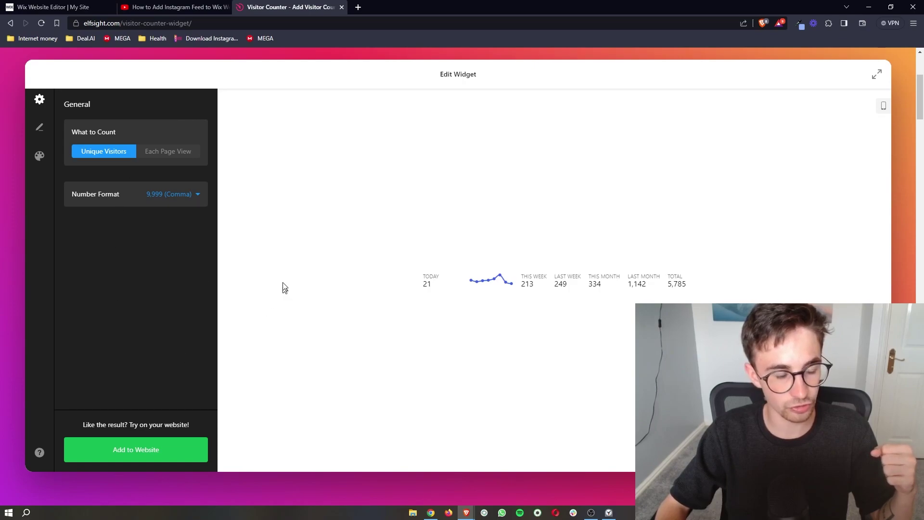
{"action": "left_click", "coordinate": [147, 460]}
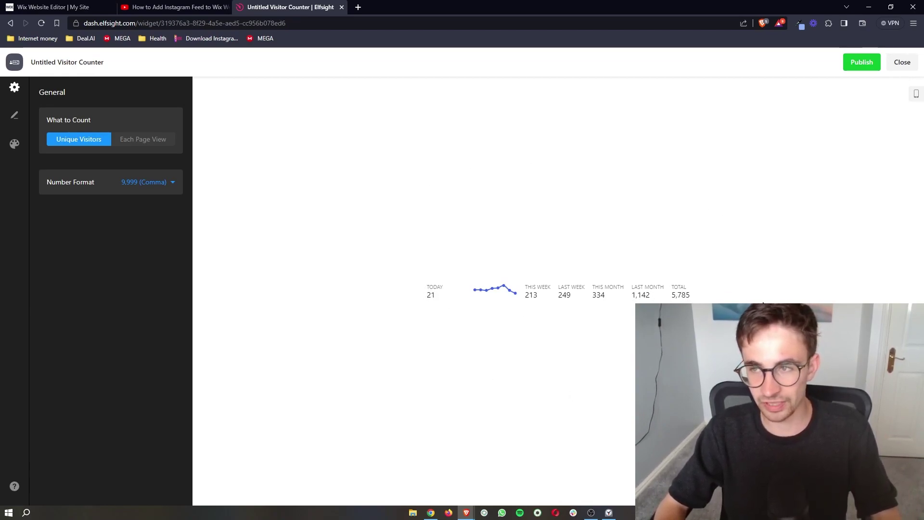
- Publish the widget, compare the Pro and Premium view limits, and choose the free Lite plan
{"action": "left_click", "coordinate": [862, 63]}
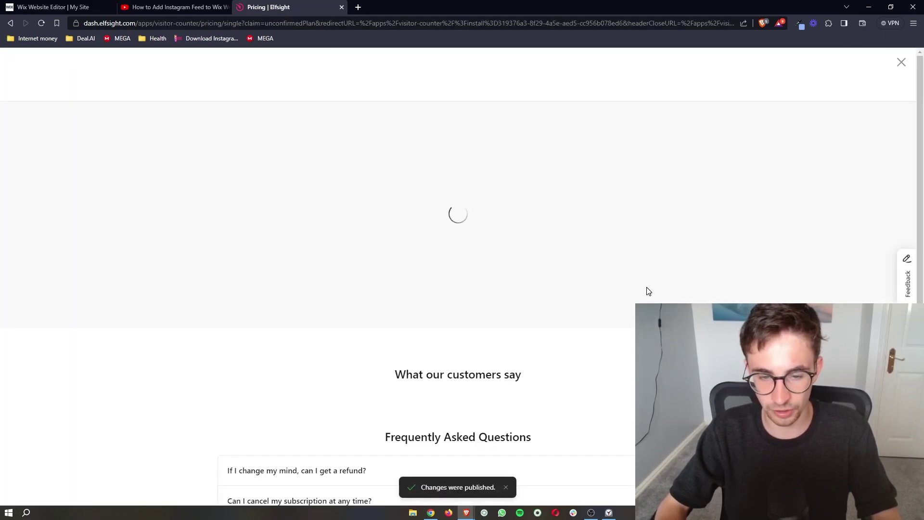
{"action": "left_click_drag", "start_coordinate": [661, 298], "coordinate": [273, 286]}
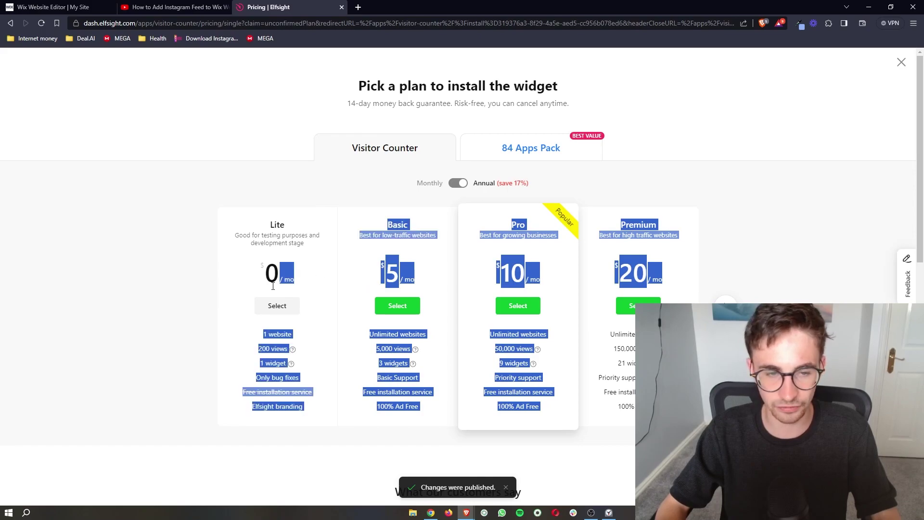
{"action": "left_click", "coordinate": [827, 284]}
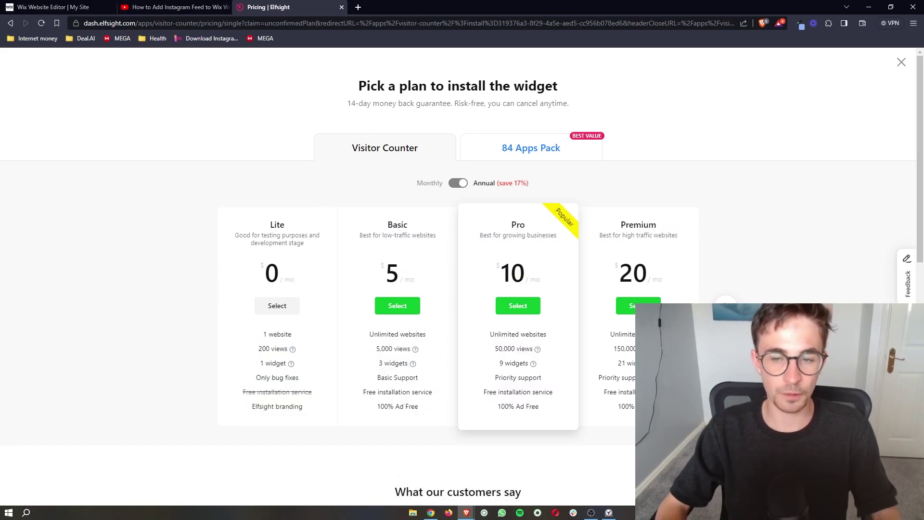
{"action": "double_click", "coordinate": [629, 350]}
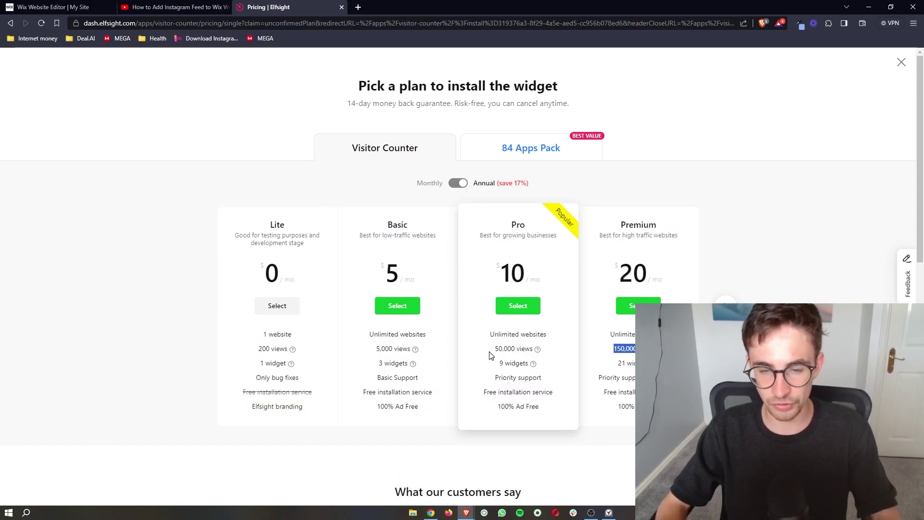
{"action": "double_click", "coordinate": [504, 348]}
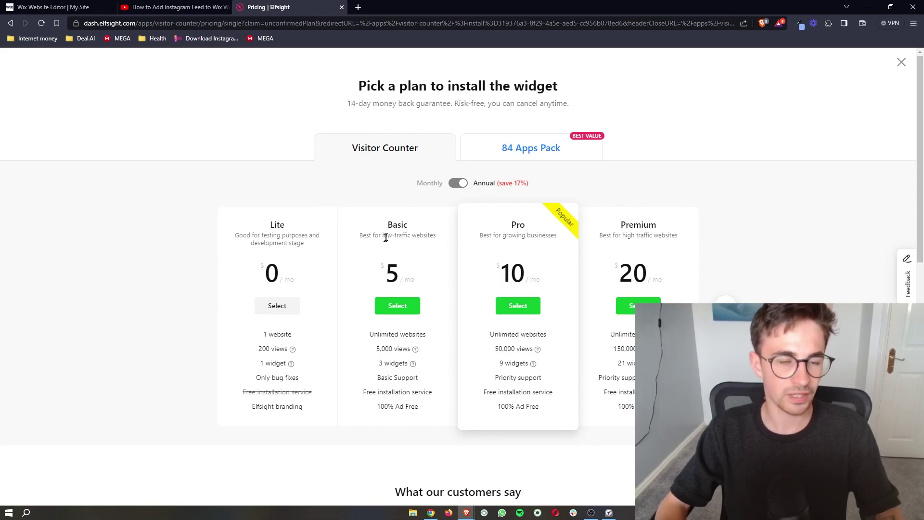
{"action": "scroll", "coordinate": [309, 277], "scroll_direction": "up", "scroll_amount": 5}
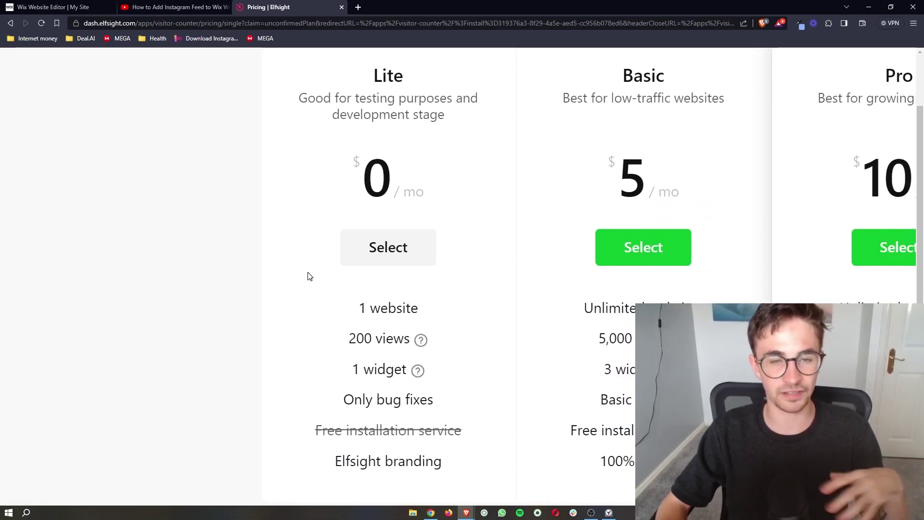
{"action": "scroll", "coordinate": [310, 276], "scroll_direction": "down", "scroll_amount": 5}
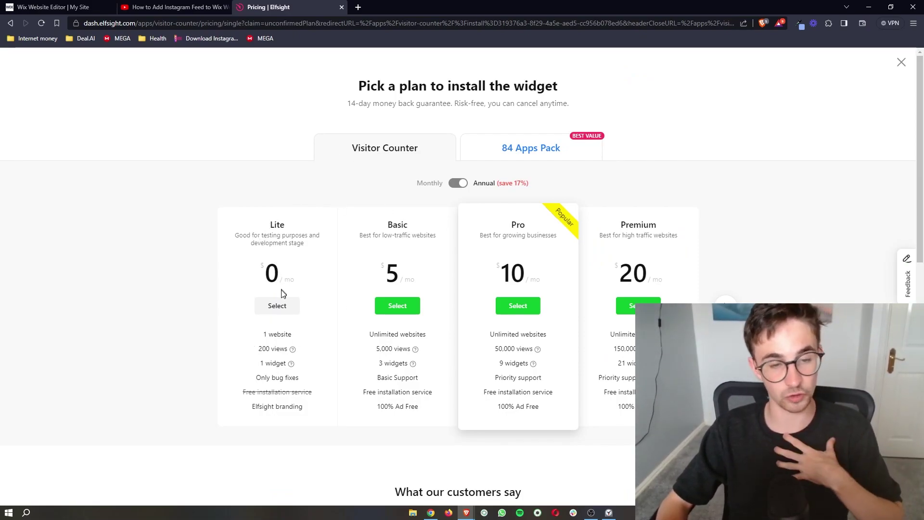
{"action": "left_click", "coordinate": [278, 305]}
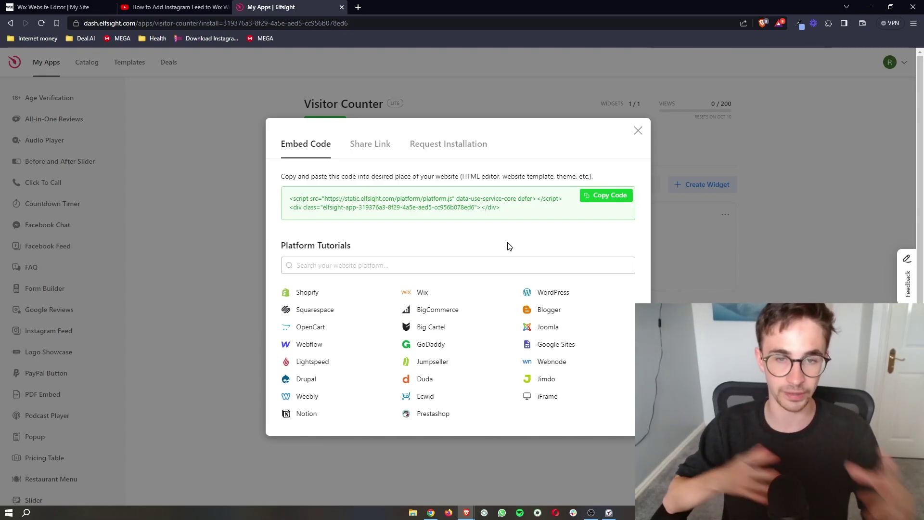
- Copy the Visitor Counter's embed code from the Embed Code dialog
{"action": "left_click", "coordinate": [609, 198]}
- Back in the Wix Editor, show the Embed Code category of the Add Elements panel
{"action": "left_click", "coordinate": [101, 5]}
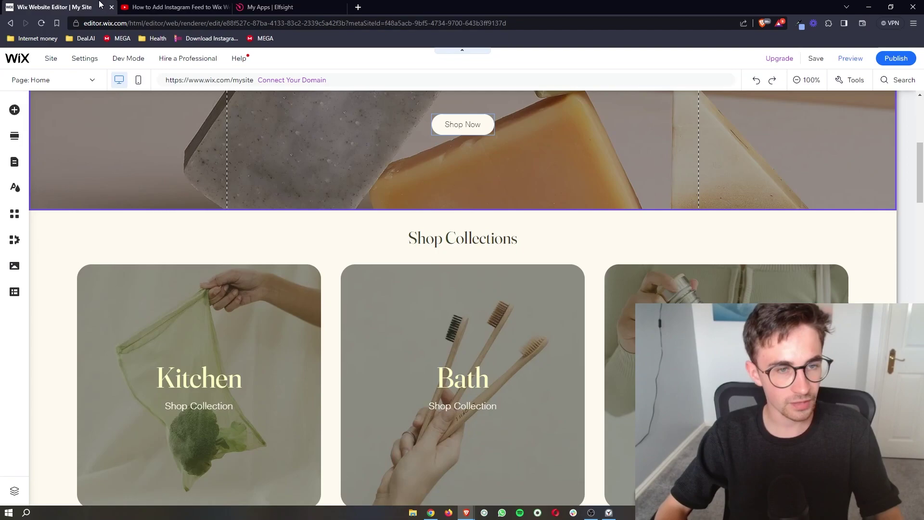
{"action": "scroll", "coordinate": [432, 184], "scroll_direction": "up", "scroll_amount": 6}
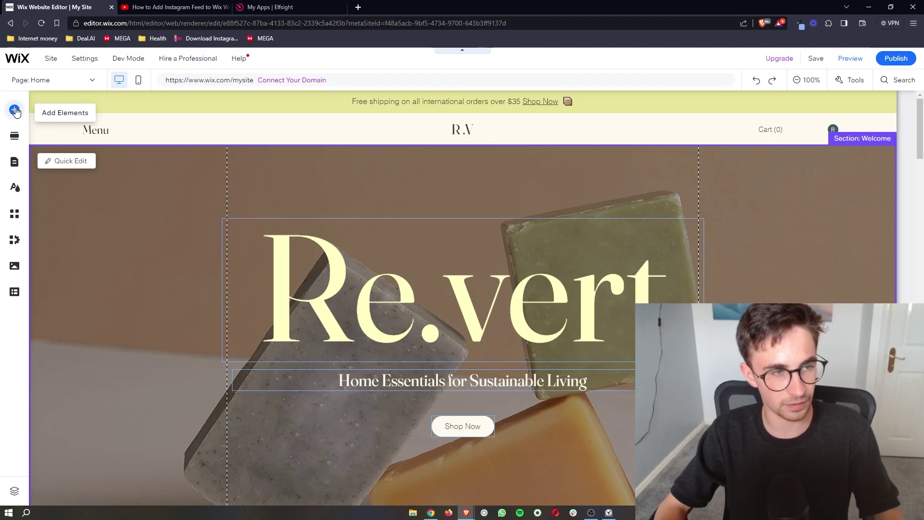
{"action": "left_click", "coordinate": [15, 110]}
{"action": "left_click", "coordinate": [50, 130]}
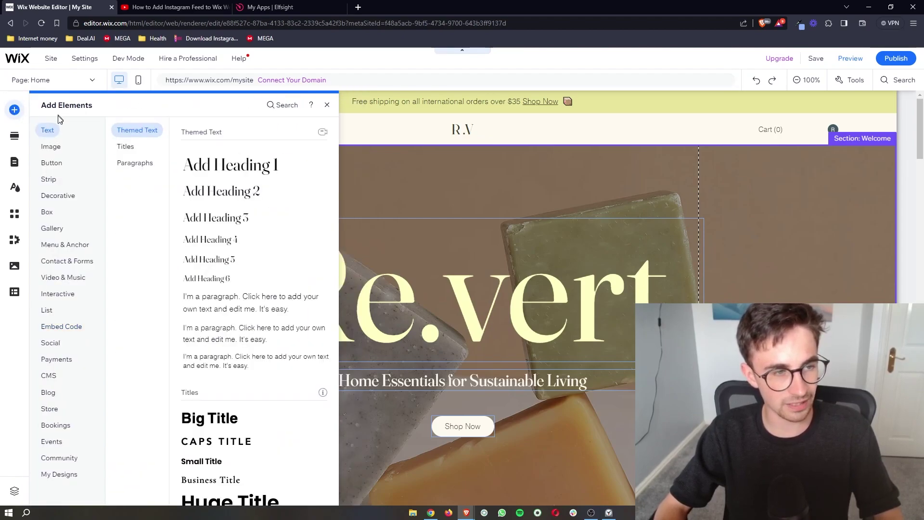
{"action": "left_click", "coordinate": [64, 246]}
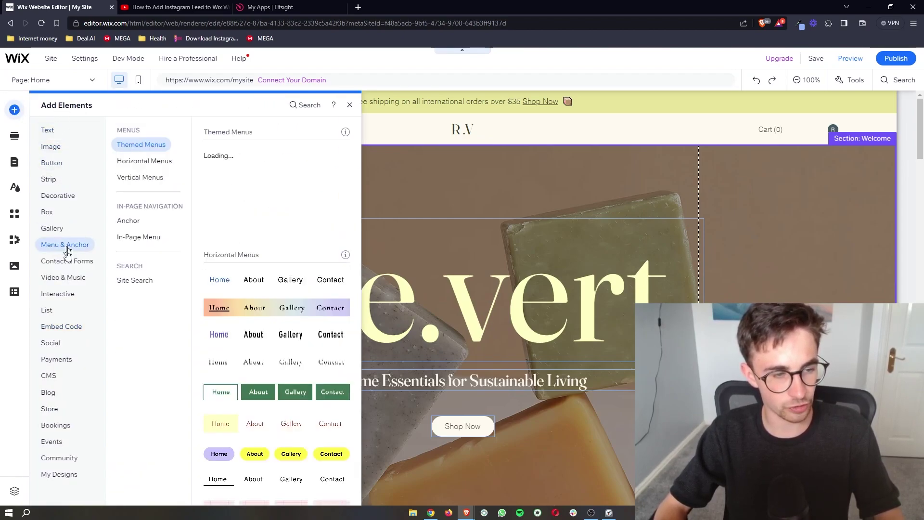
{"action": "left_click", "coordinate": [65, 329]}
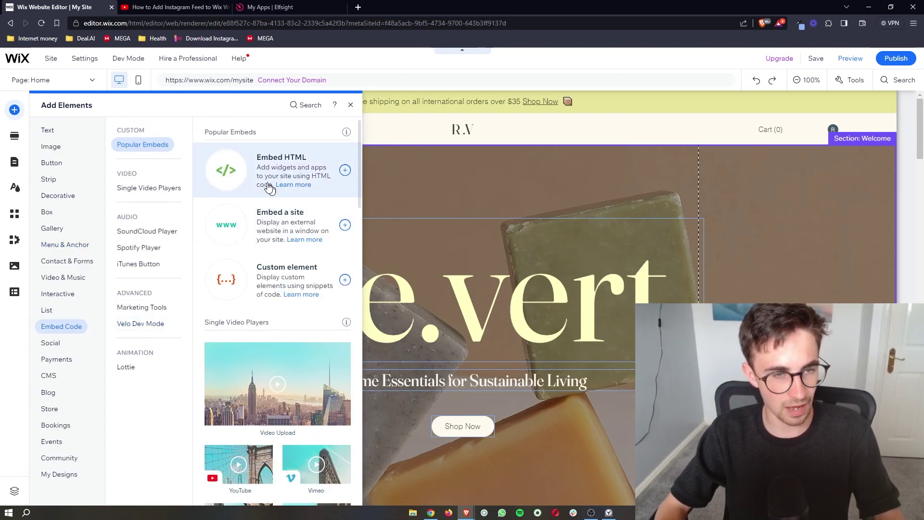
- Add an Embed HTML element with the pasted Elfsight code, widen it, and place it below Shop Now
{"action": "left_click", "coordinate": [346, 171]}
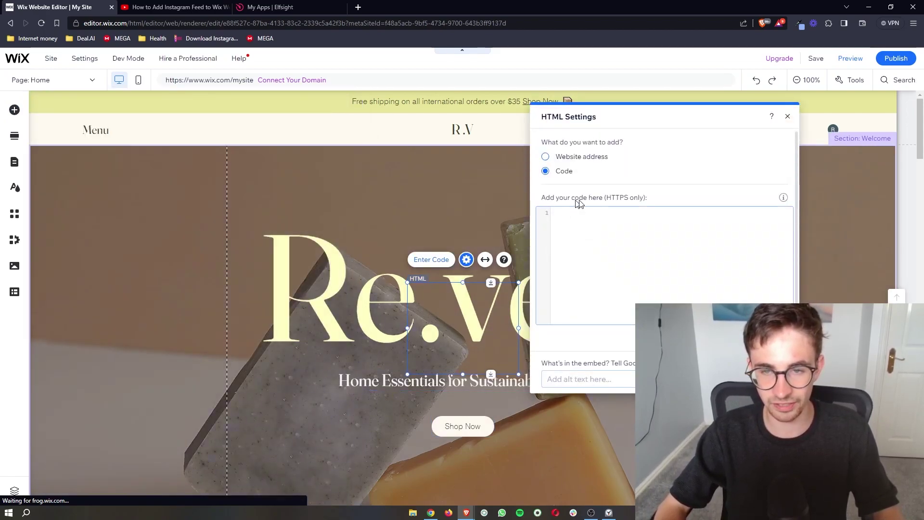
{"action": "key", "text": "ctrl+v"}
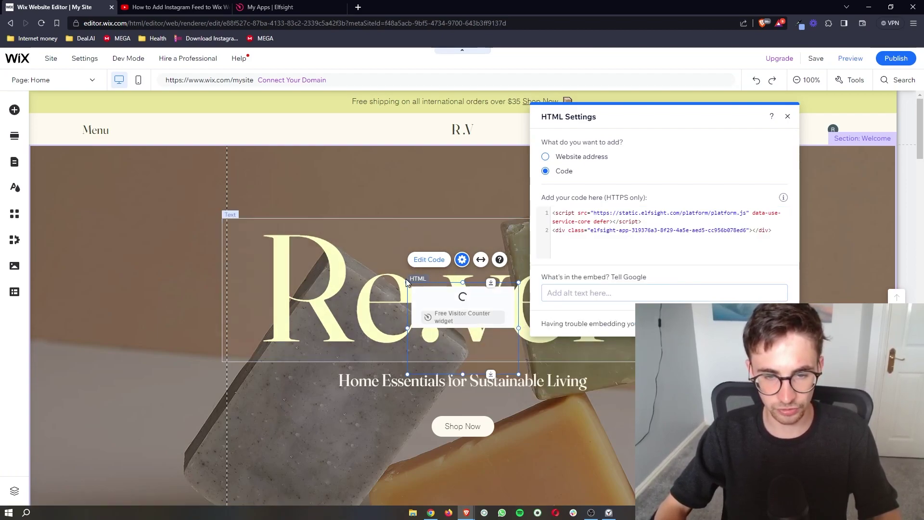
{"action": "left_click_drag", "start_coordinate": [407, 282], "coordinate": [321, 231]}
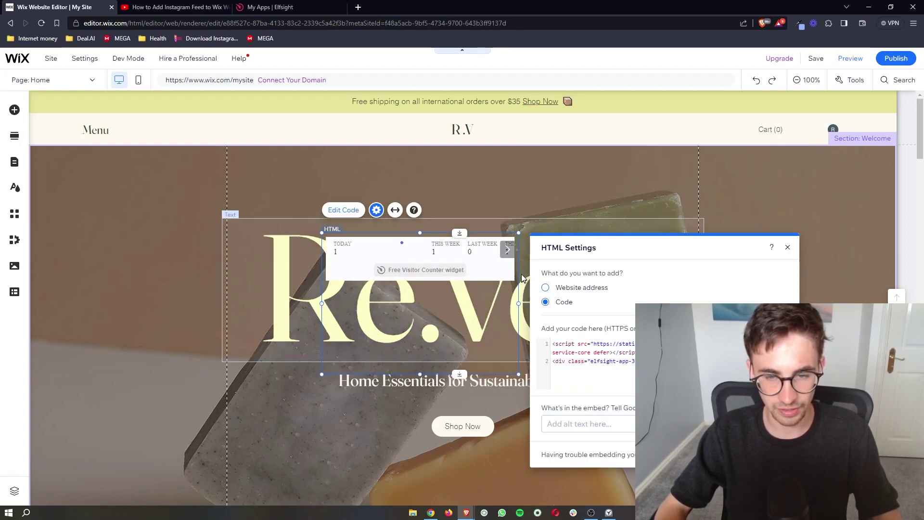
{"action": "left_click_drag", "start_coordinate": [519, 304], "coordinate": [699, 294]}
{"action": "left_click_drag", "start_coordinate": [561, 264], "coordinate": [513, 474]}
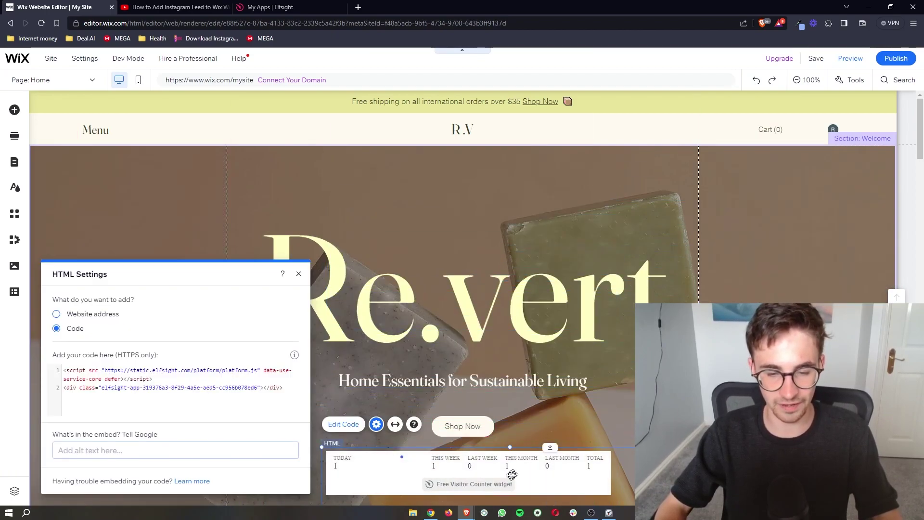
{"action": "left_click", "coordinate": [498, 481]}
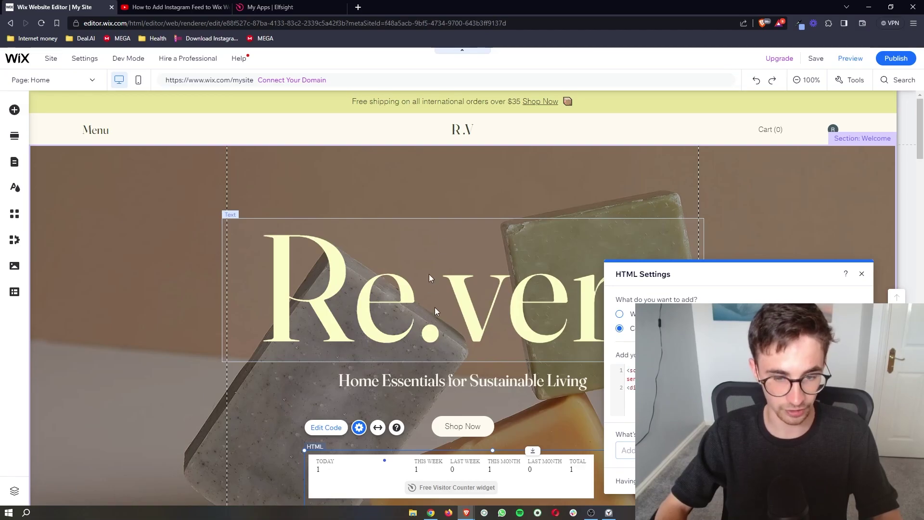